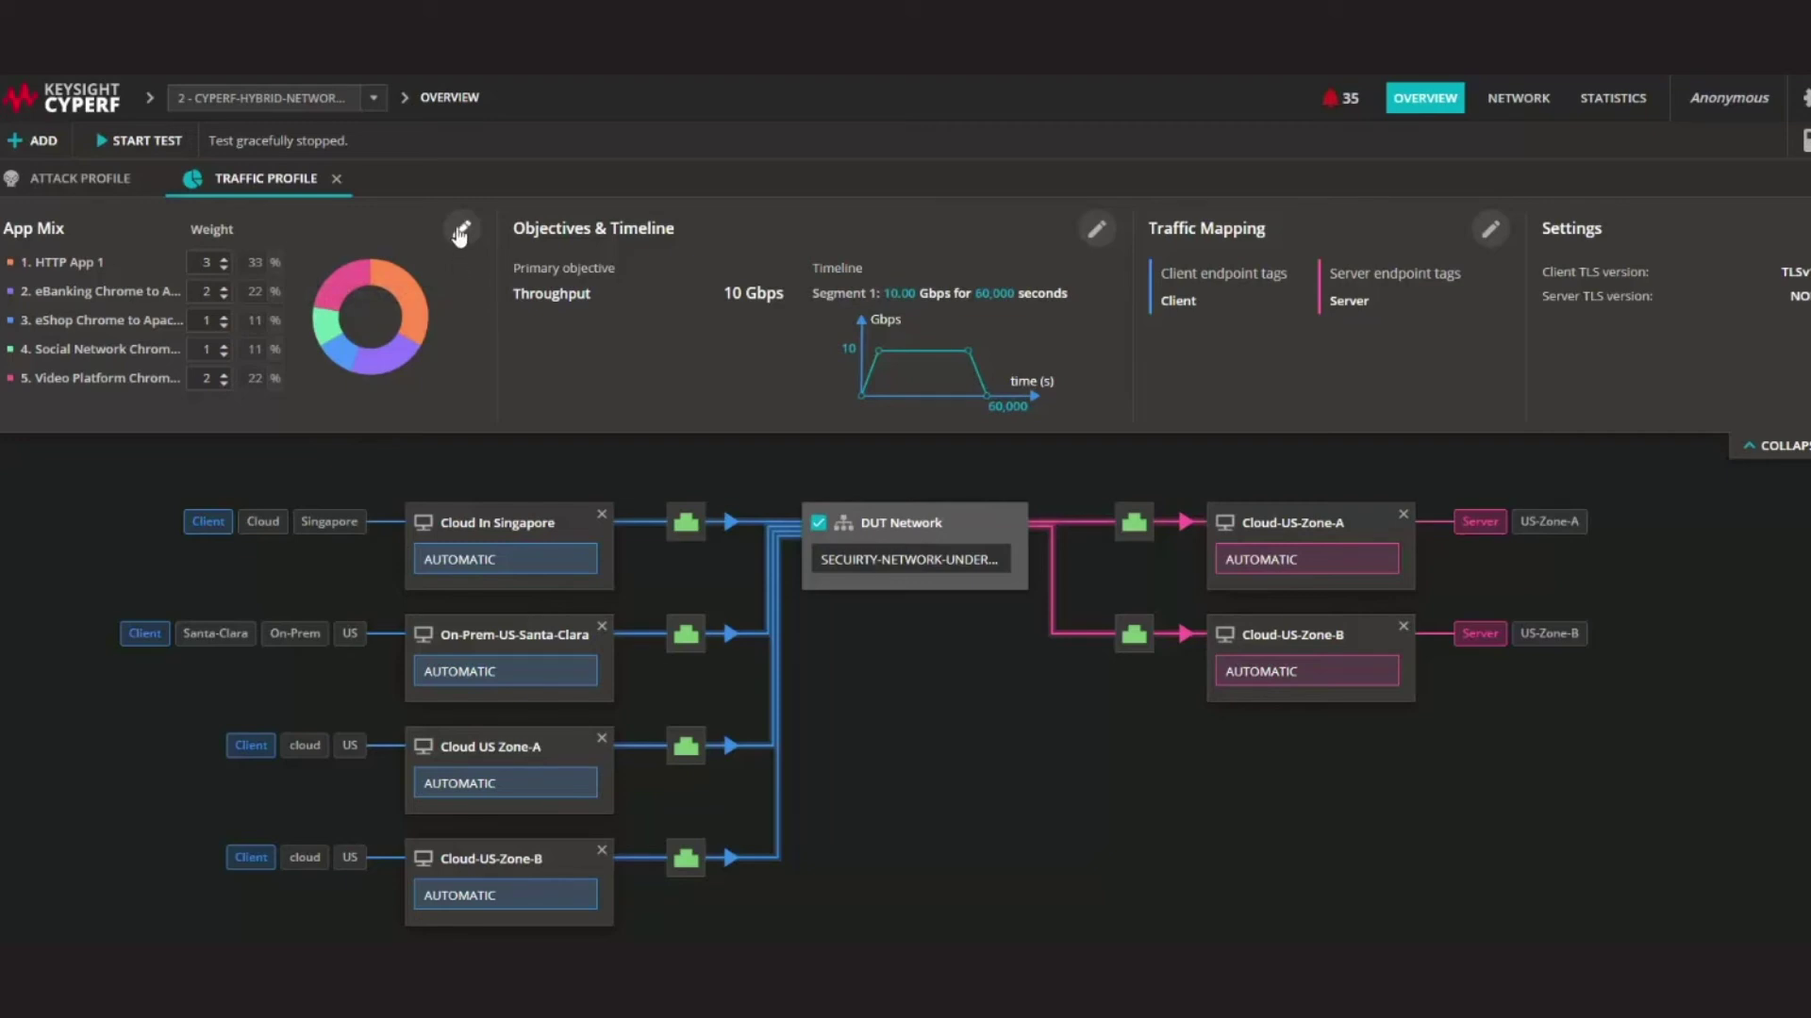
Step: Review the traffic profile's App Mix and the eBanking attack strikes, then return to the overview
left_click(459, 231)
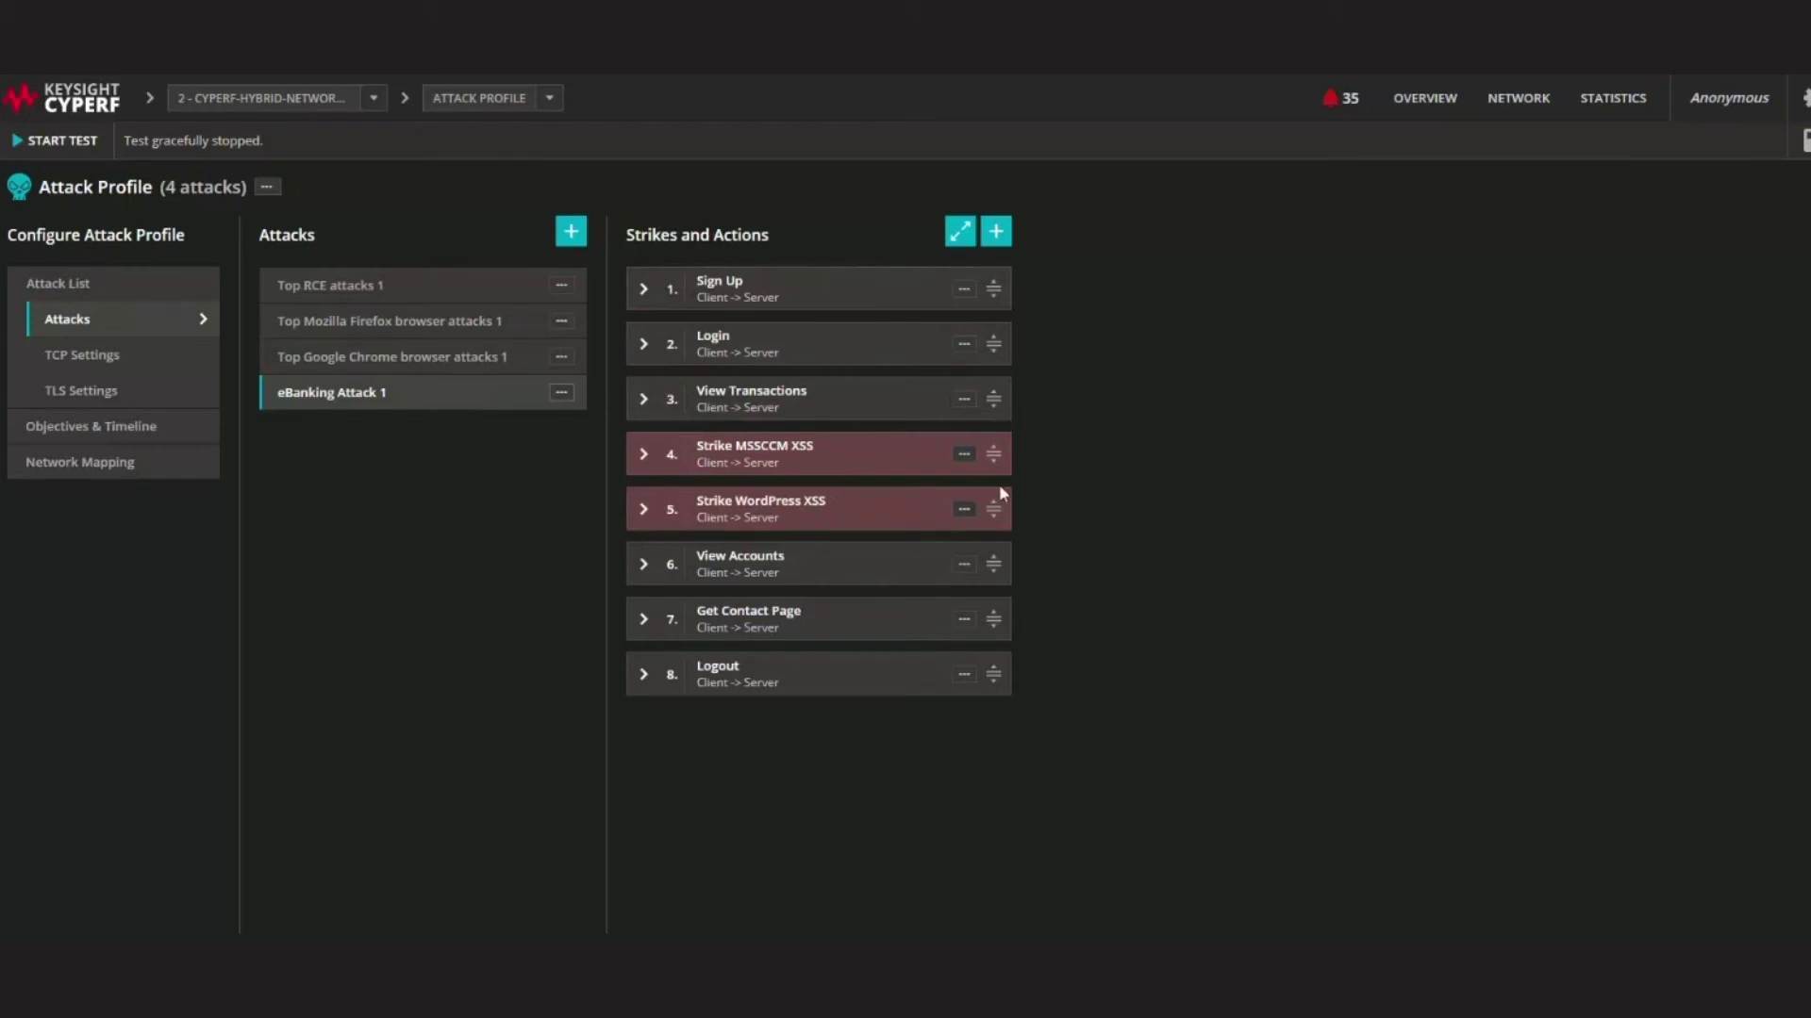
left_click(91, 107)
Step: View the Summary, Client Traffic Profile and per-agent throughput statistics dashboards
left_click(1615, 102)
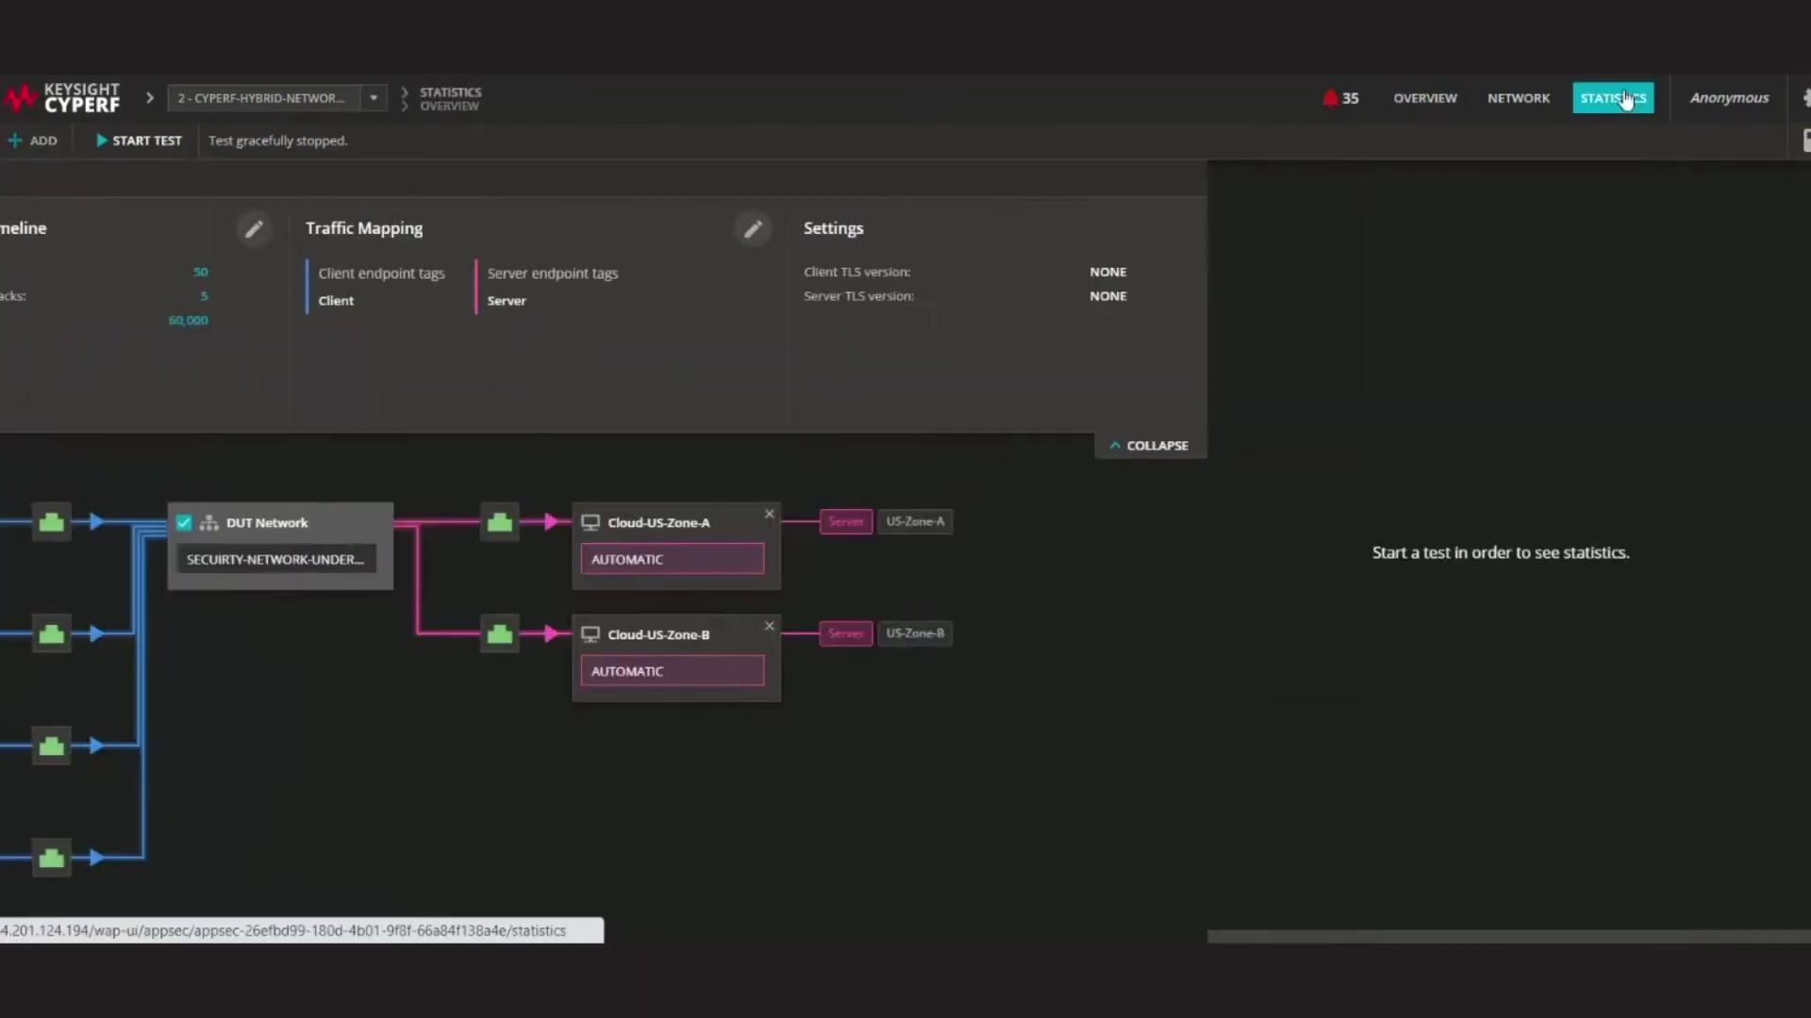
scroll(556, 449, "down", 3)
scroll(557, 450, "down", 2)
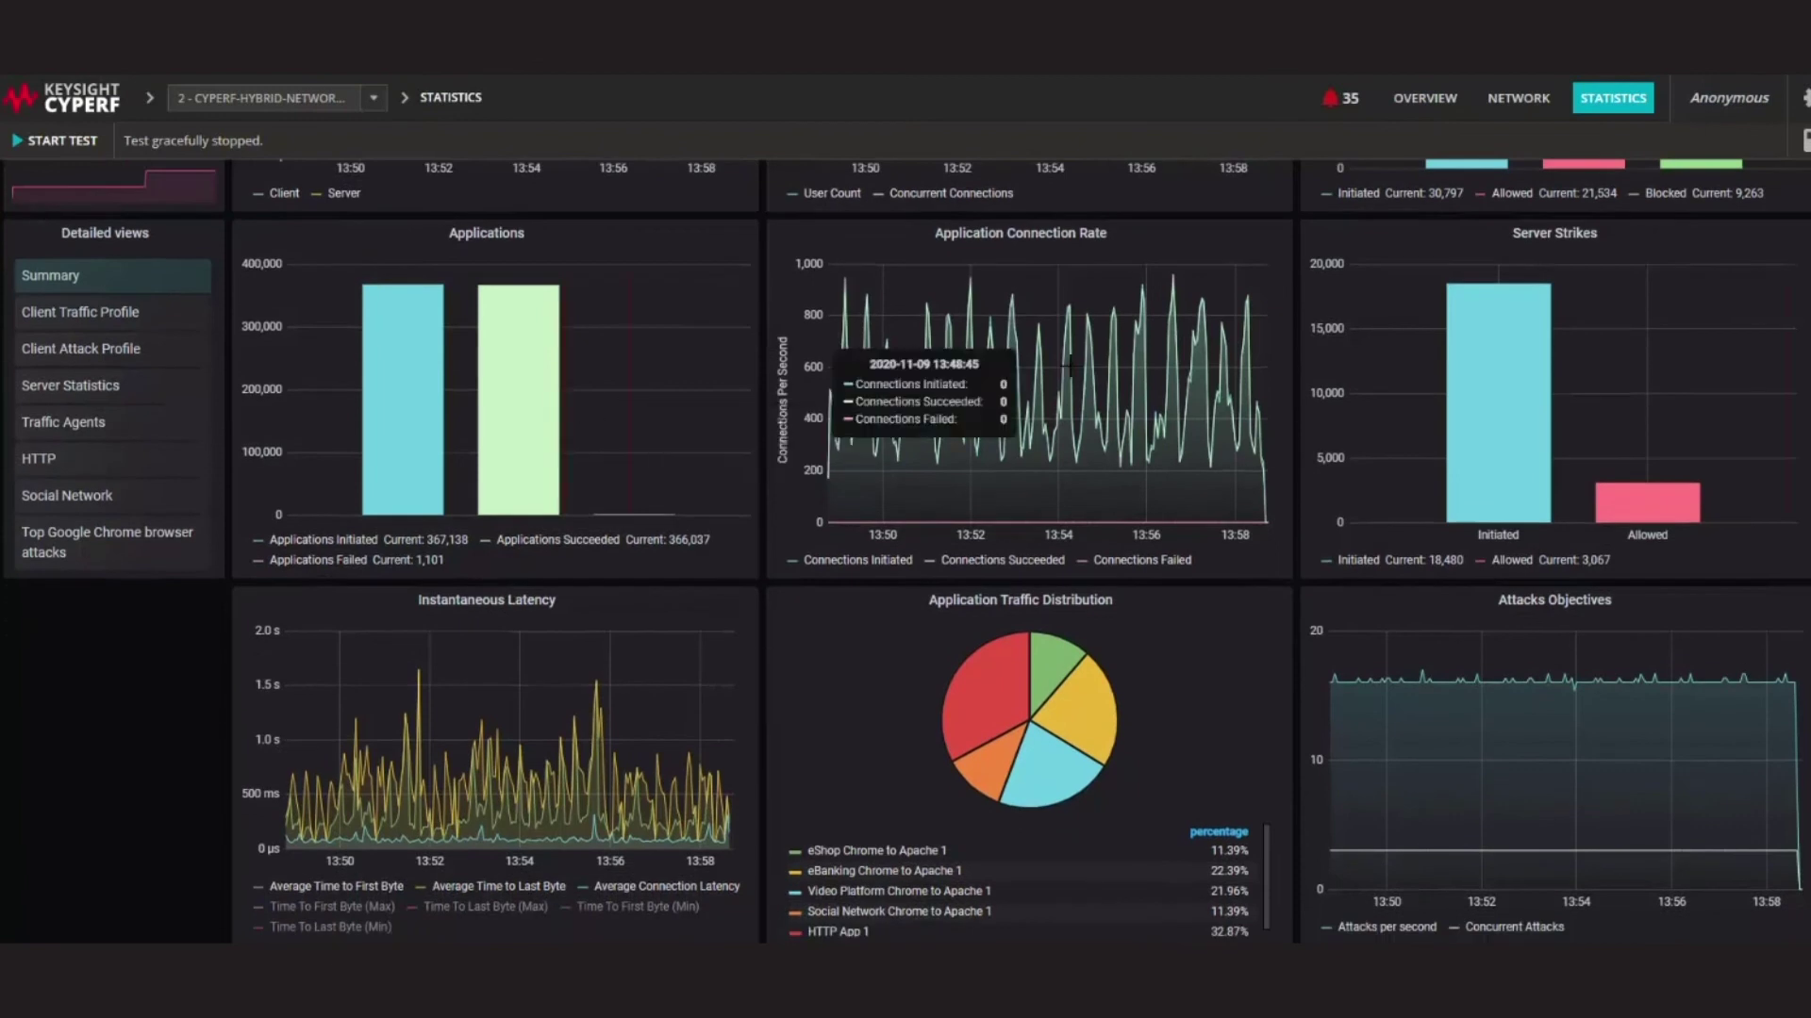
left_click(128, 319)
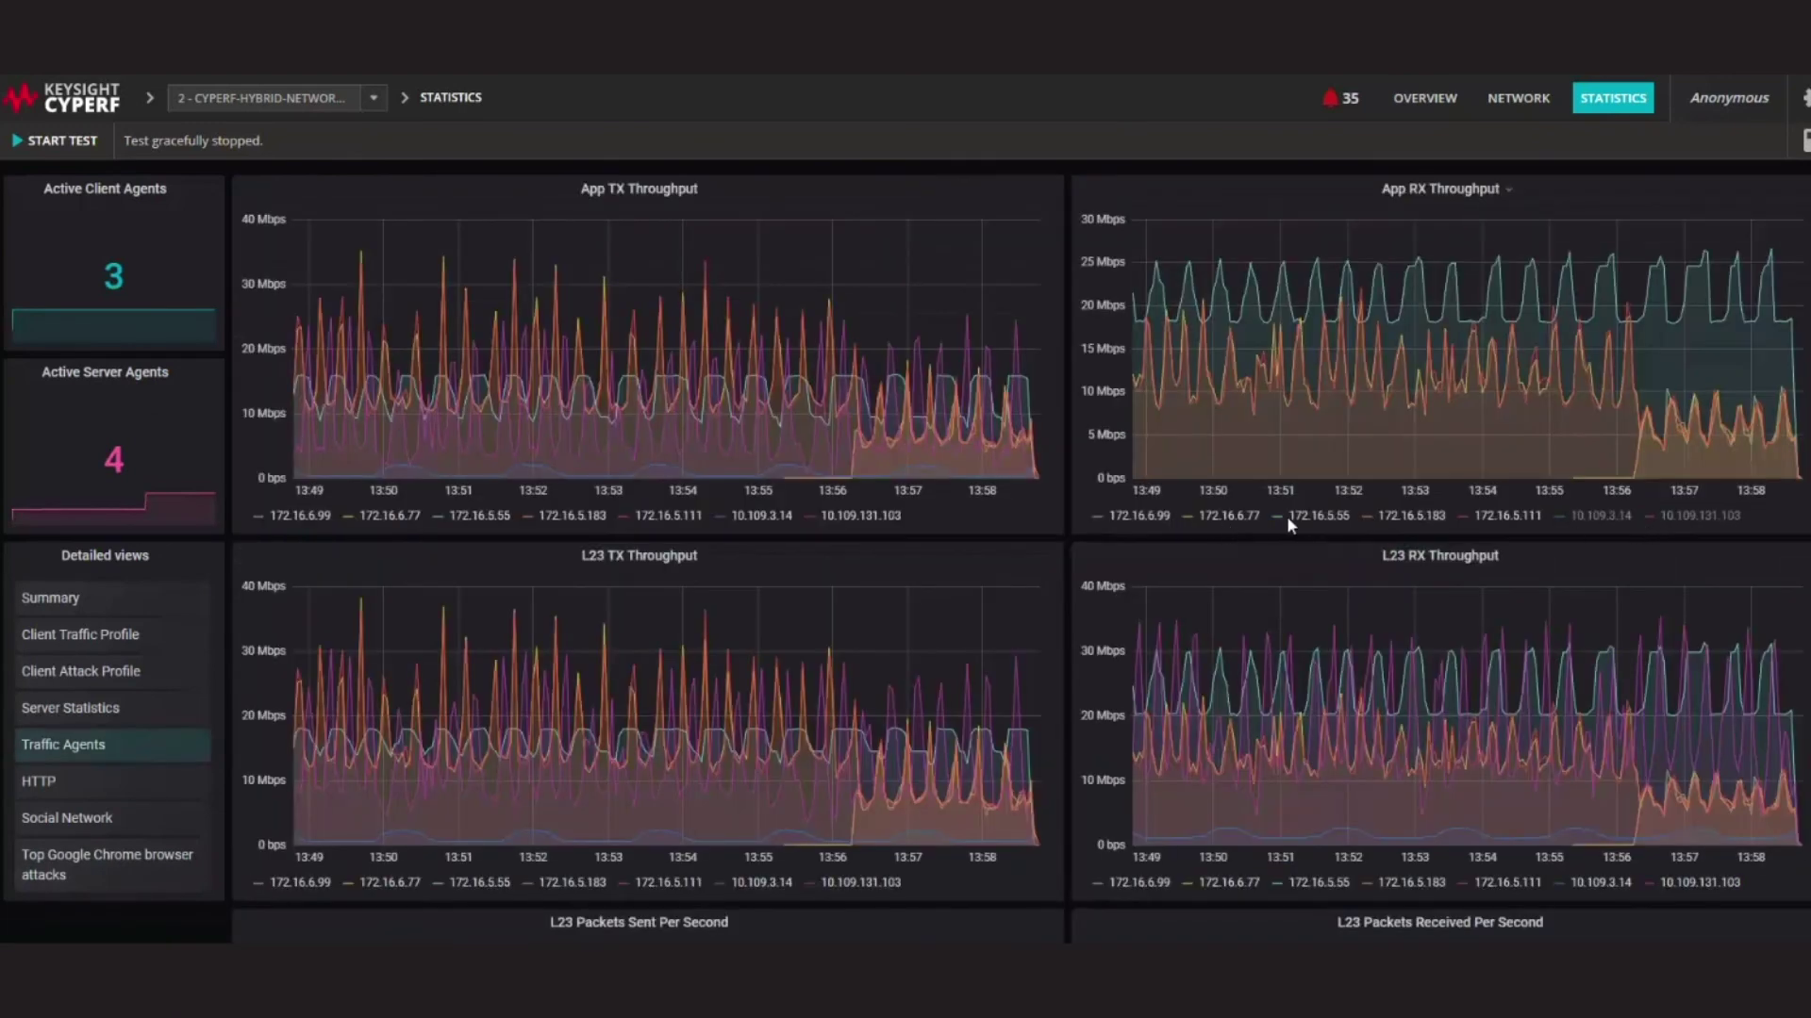
left_click(1309, 517)
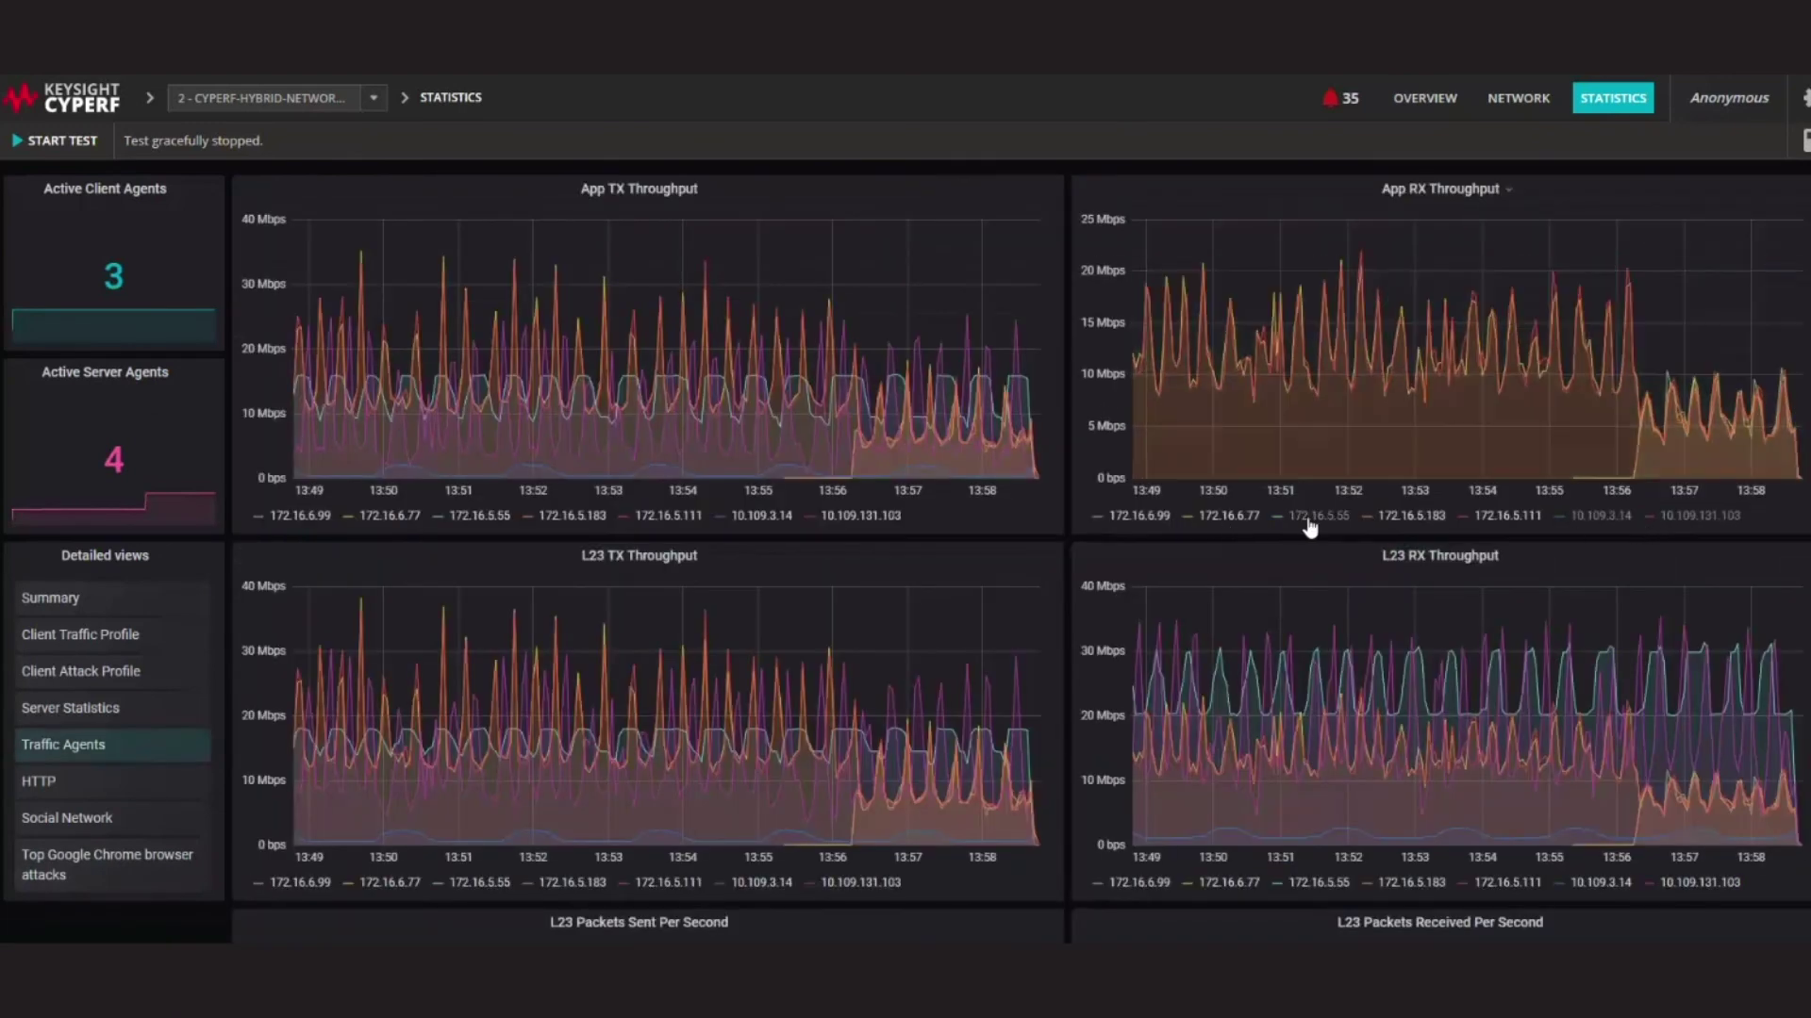